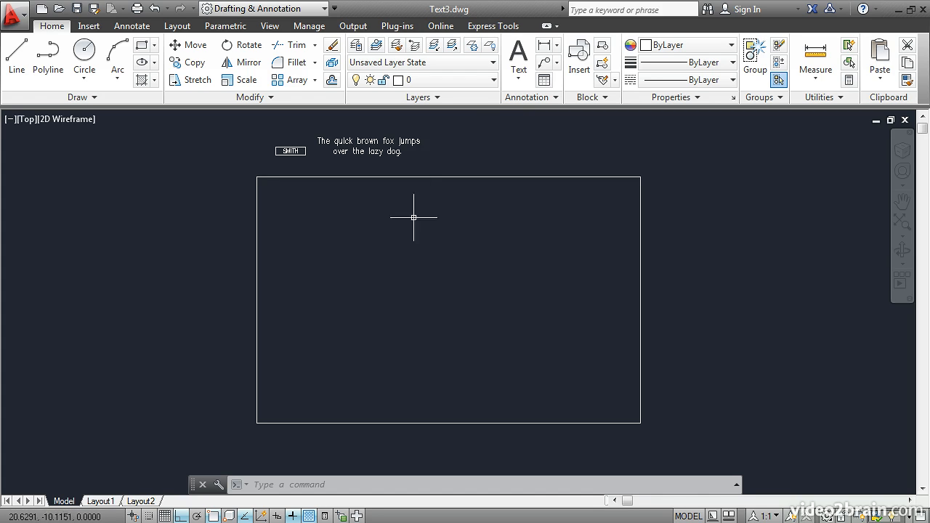
# - Create a multiline text box spanning the large rectangle from its upper-left corner to its lower-right corner
pyautogui.click(520, 81)
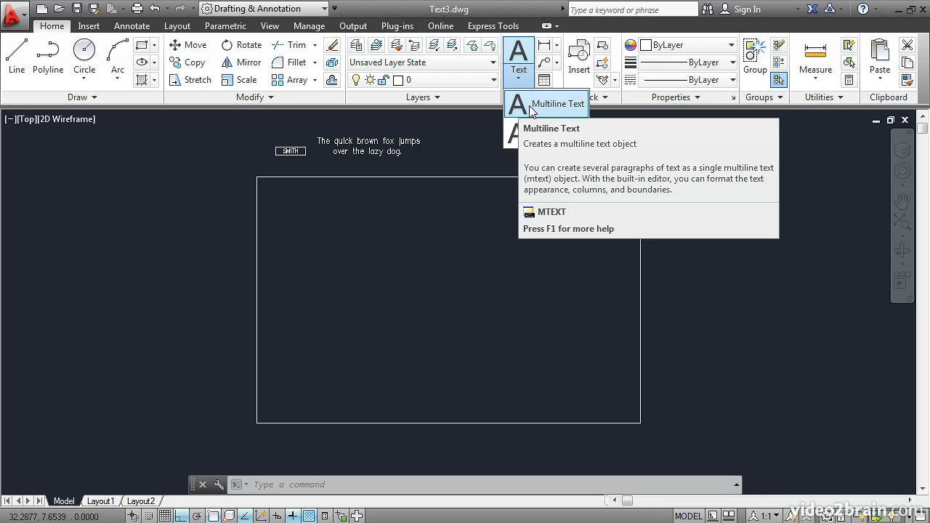
pyautogui.click(529, 105)
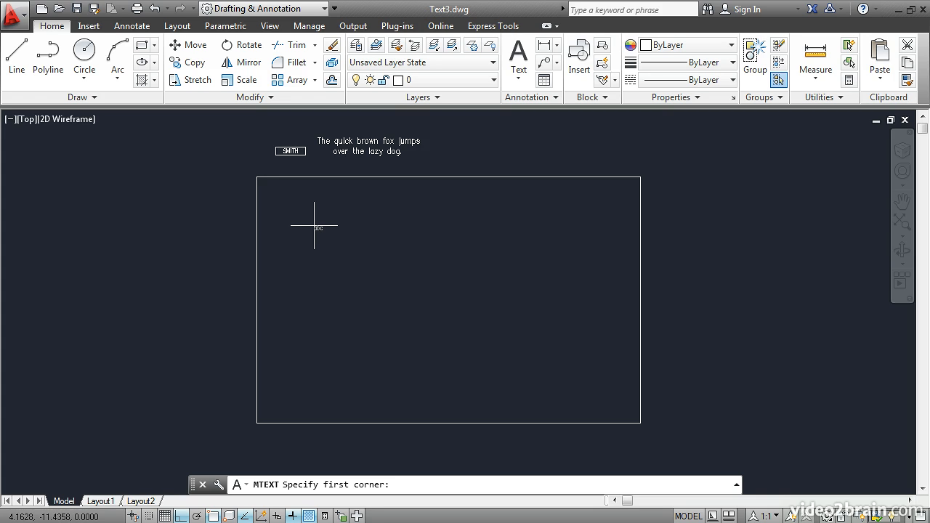
pyautogui.click(257, 177)
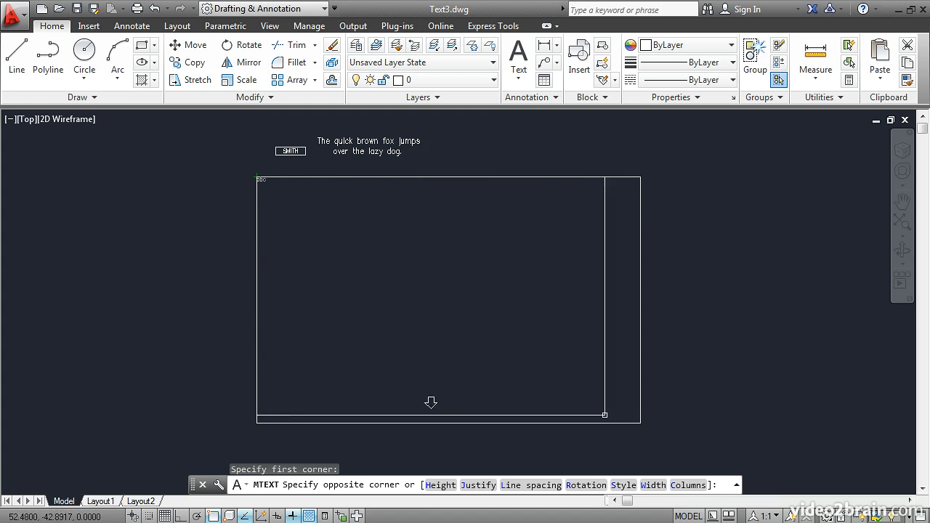
pyautogui.click(640, 422)
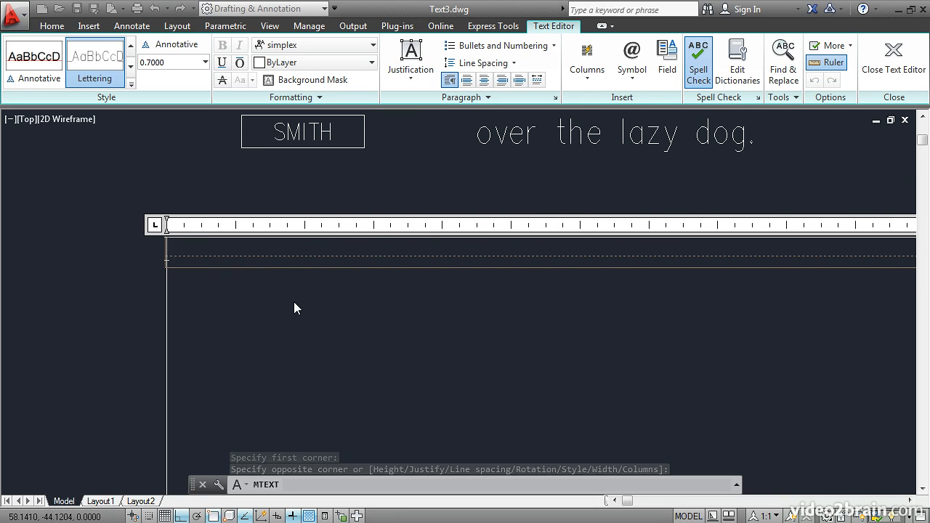
# - Enter "Write some text" in the multiline text box and delete it all again
pyautogui.write('W')
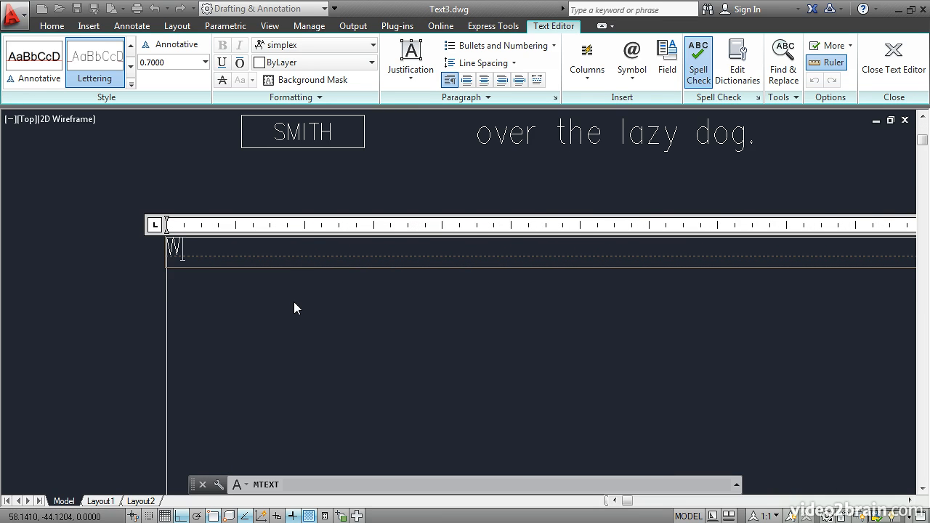
pyautogui.write('rite some text')
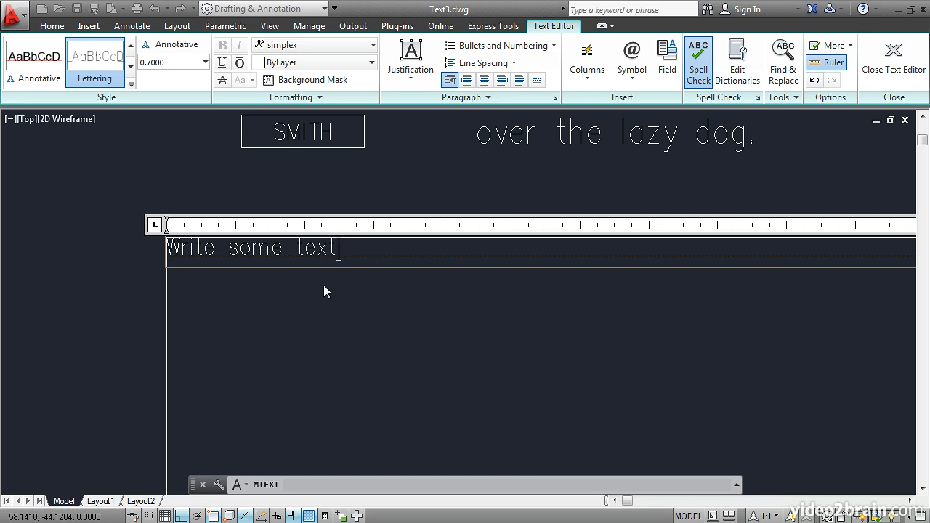
pyautogui.hotkey('shift', 'Left')
pyautogui.hotkey('shift', 'Left')
pyautogui.hotkey('shift', 'Left')
pyautogui.hotkey('shift', 'Left')
pyautogui.hotkey('shift', 'Left')
pyautogui.hotkey('shift', 'Left')
pyautogui.hotkey('shift', 'Left')
pyautogui.hotkey('shift', 'Left')
pyautogui.hotkey('shift', 'Left')
pyautogui.hotkey('shift', 'Left')
pyautogui.hotkey('shift', 'Left')
pyautogui.hotkey('shift', 'Left')
pyautogui.hotkey('shift', 'Left')
pyautogui.hotkey('shift', 'Left')
pyautogui.hotkey('shift', 'Left')
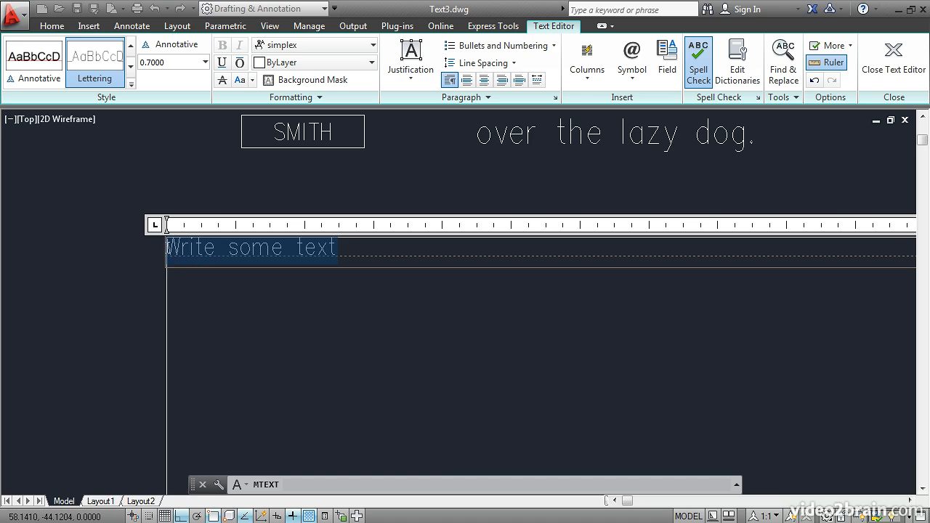
pyautogui.press('Delete')
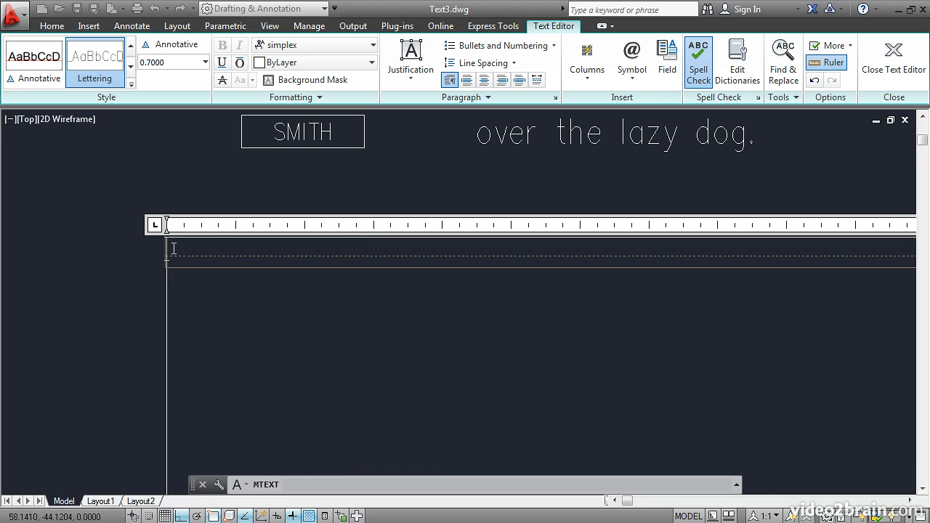
# - Import the Lorem Ipsum text file into the multiline text and close the text editor
pyautogui.rightClick(173, 251)
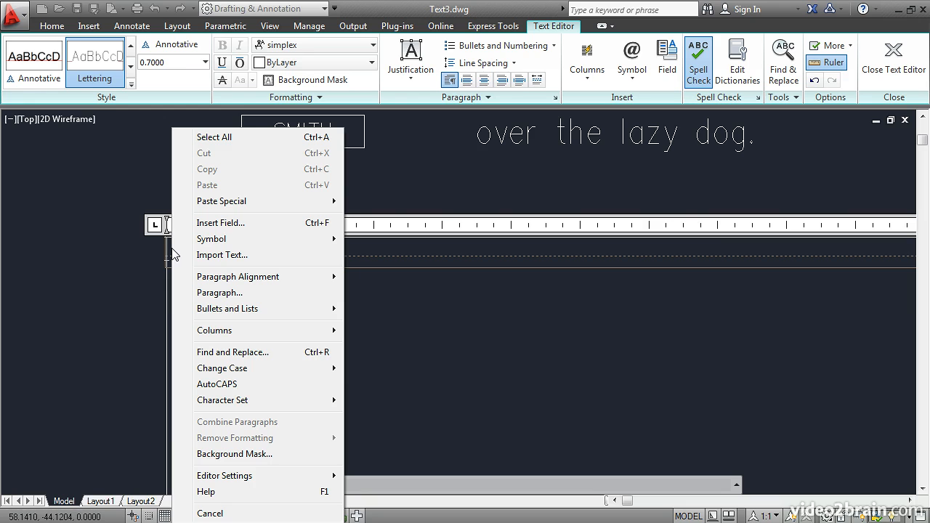
pyautogui.click(209, 256)
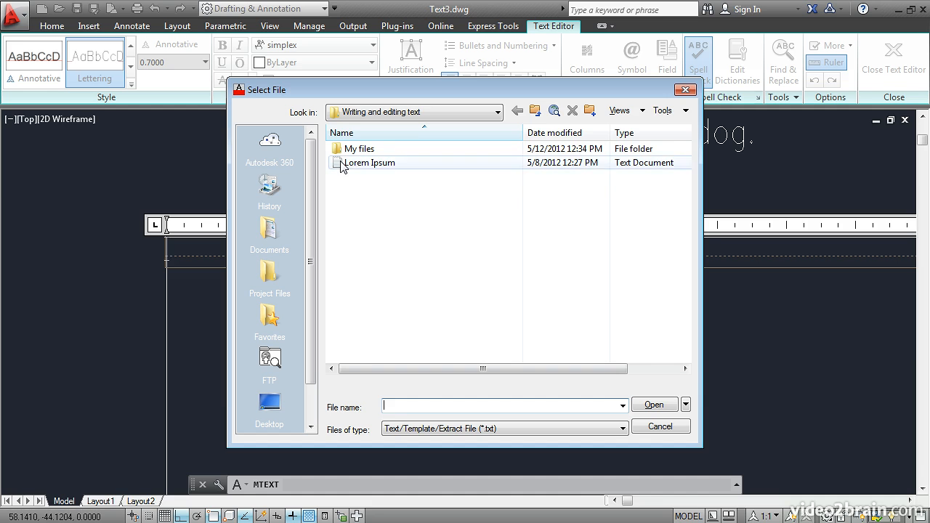
pyautogui.click(344, 166)
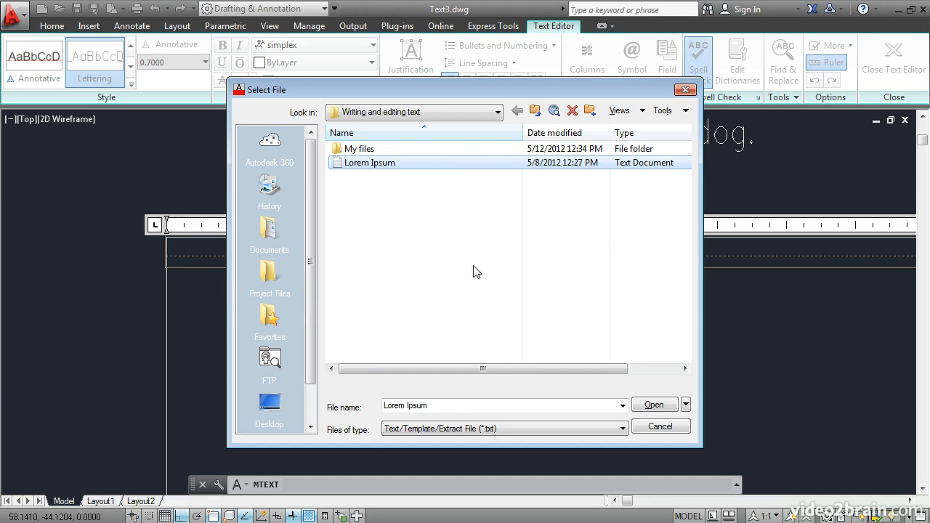
pyautogui.click(654, 405)
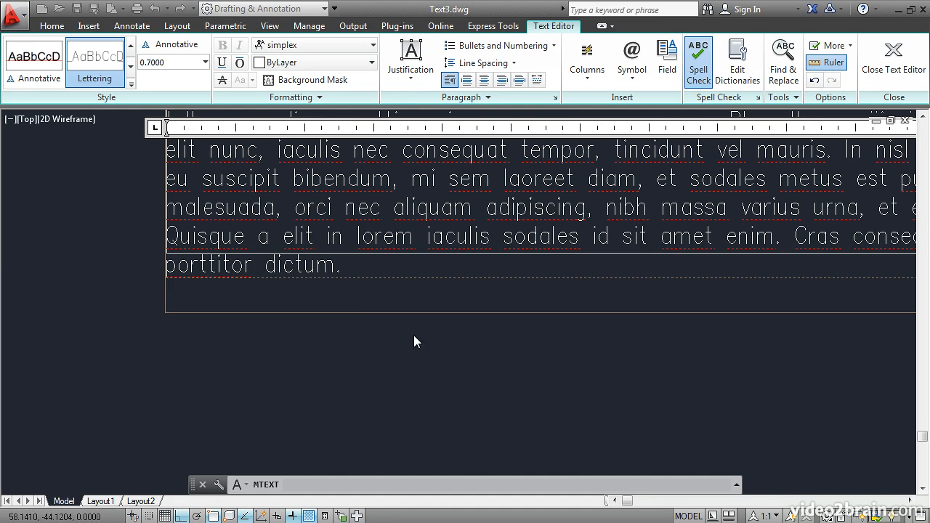
pyautogui.scroll(-2, 322, 349)
pyautogui.scroll(-3, 324, 347)
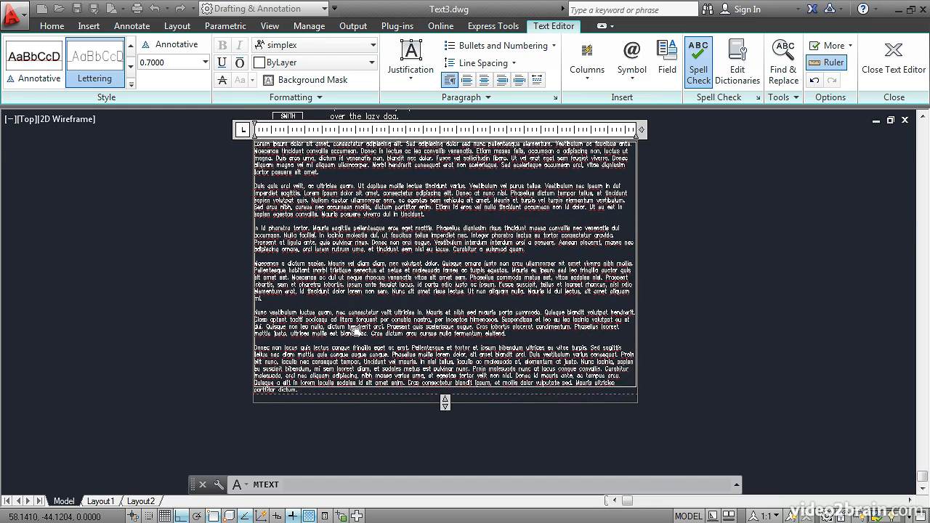
pyautogui.moveTo(355, 329); pyautogui.dragTo(355, 338, button='middle')
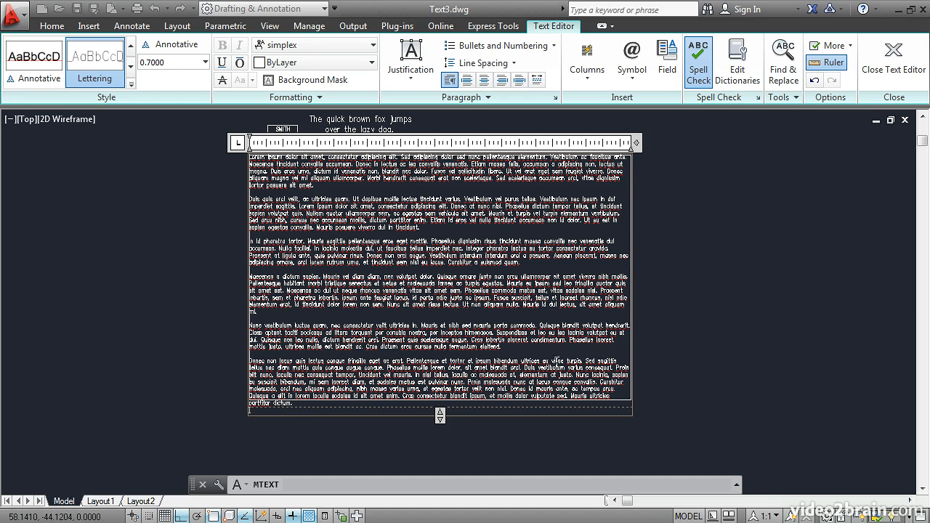
pyautogui.click(897, 66)
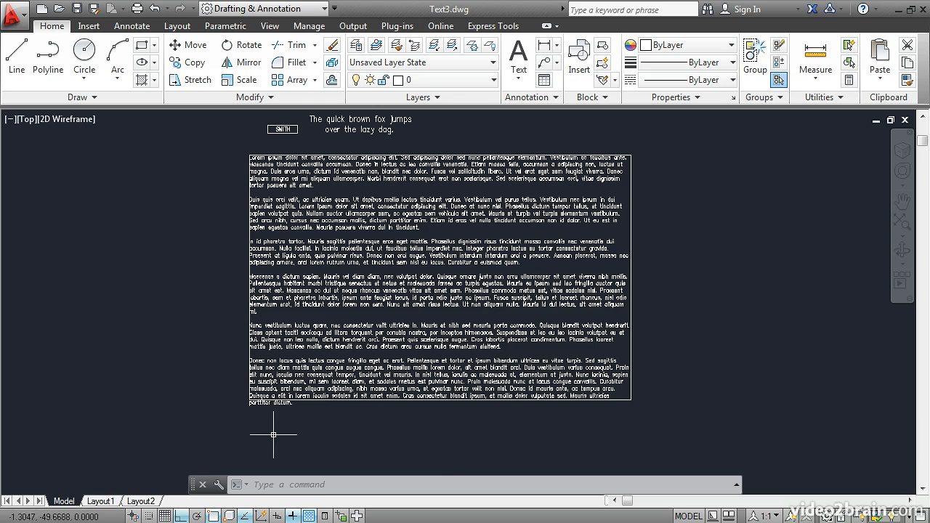
# - Fit the text's column height to the rectangle's lower edge and narrow the column width to make two columns inside the rectangle
pyautogui.click(432, 336)
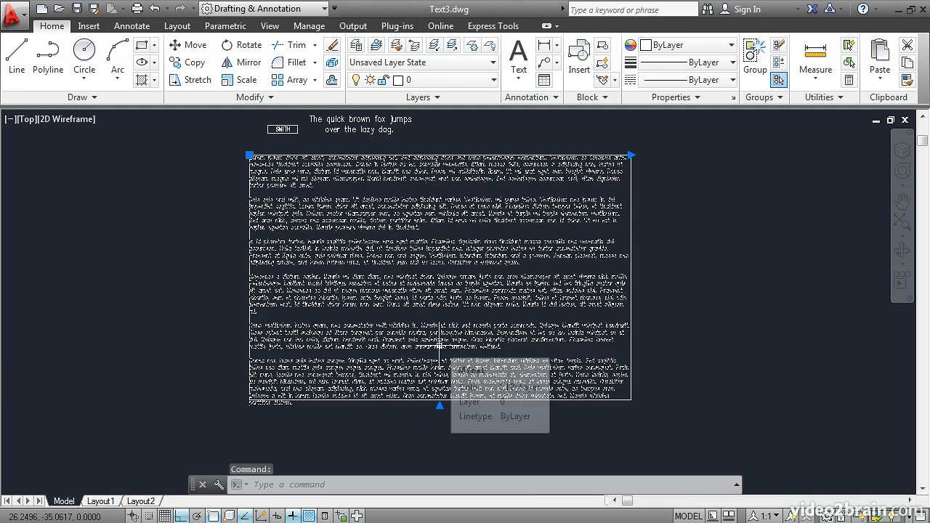
pyautogui.click(440, 405)
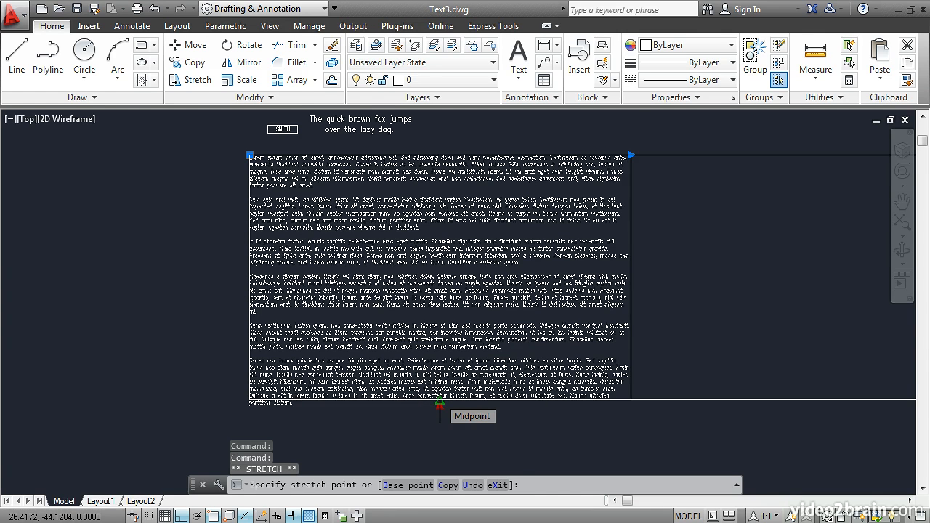
pyautogui.click(440, 405)
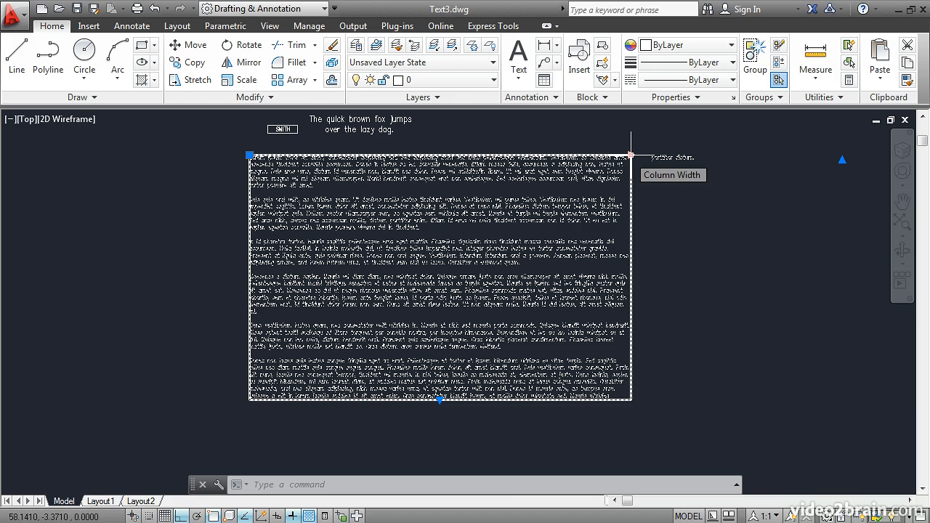
pyautogui.click(631, 155)
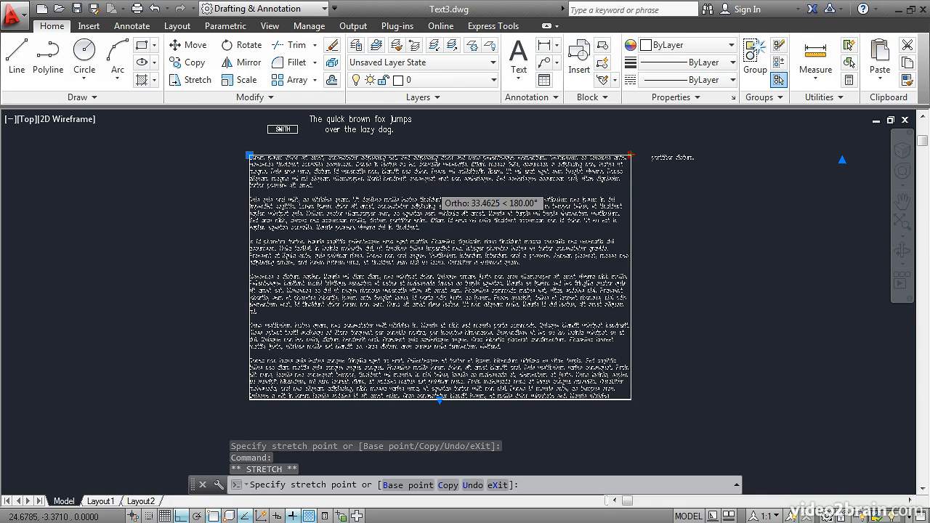
pyautogui.click(429, 185)
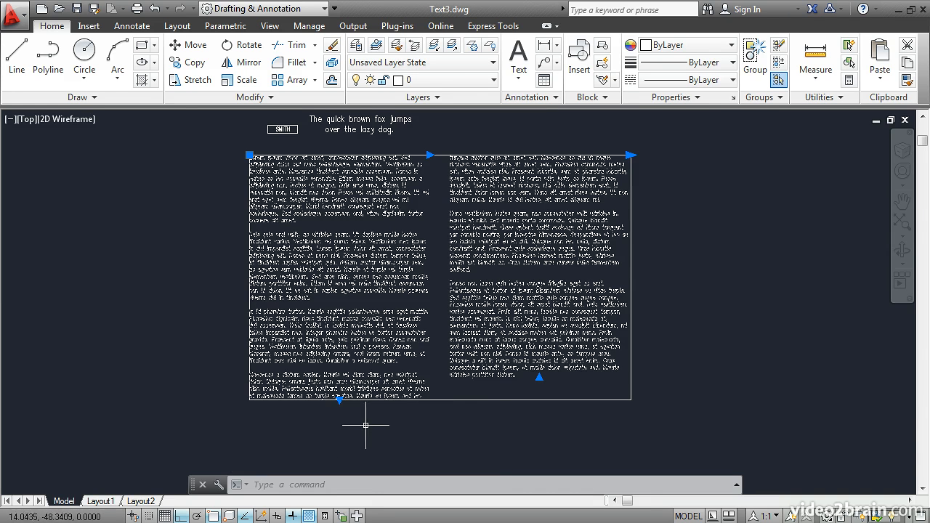
# - Shorten the text columns by about 1.7 units above the rectangle's lower edge to balance the two columns, and deselect the text
pyautogui.moveTo(368, 423); pyautogui.dragTo(368, 424, button='middle')
pyautogui.scroll(2, 369, 425)
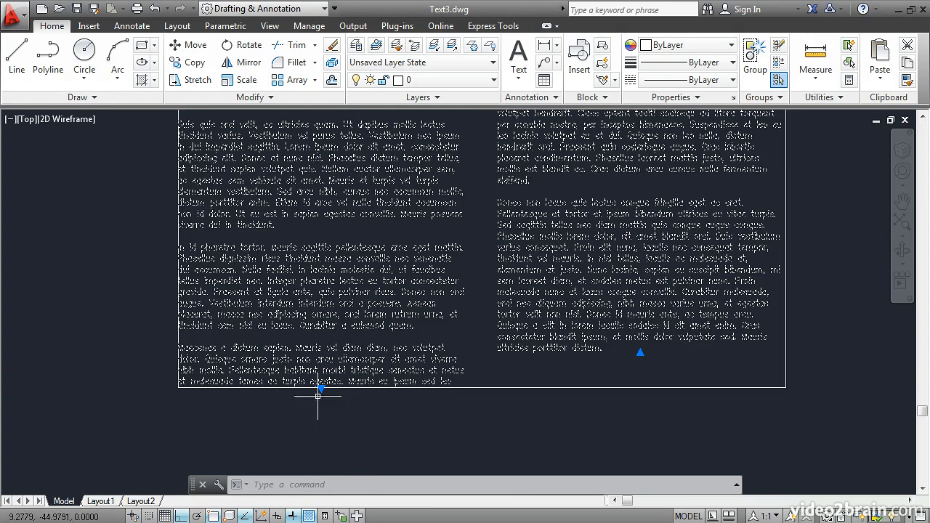
pyautogui.click(321, 387)
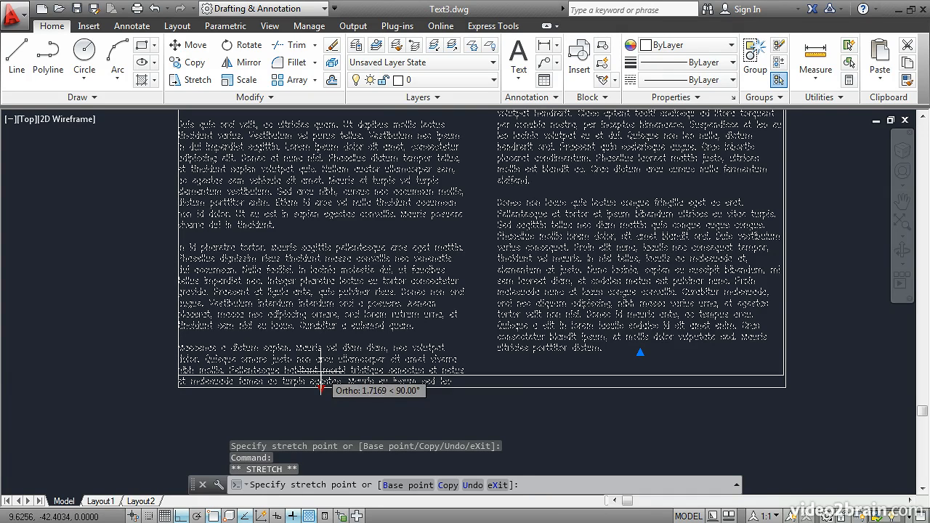
pyautogui.click(321, 372)
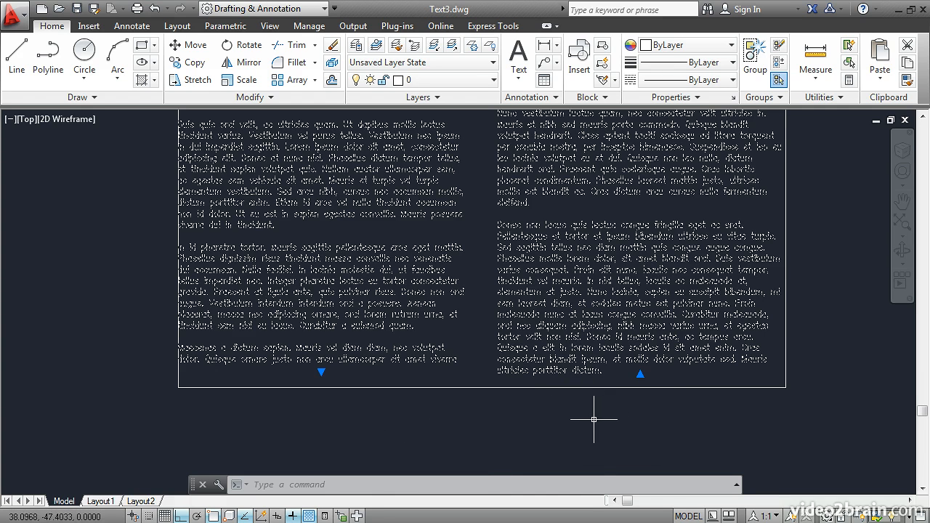
pyautogui.press('Escape')
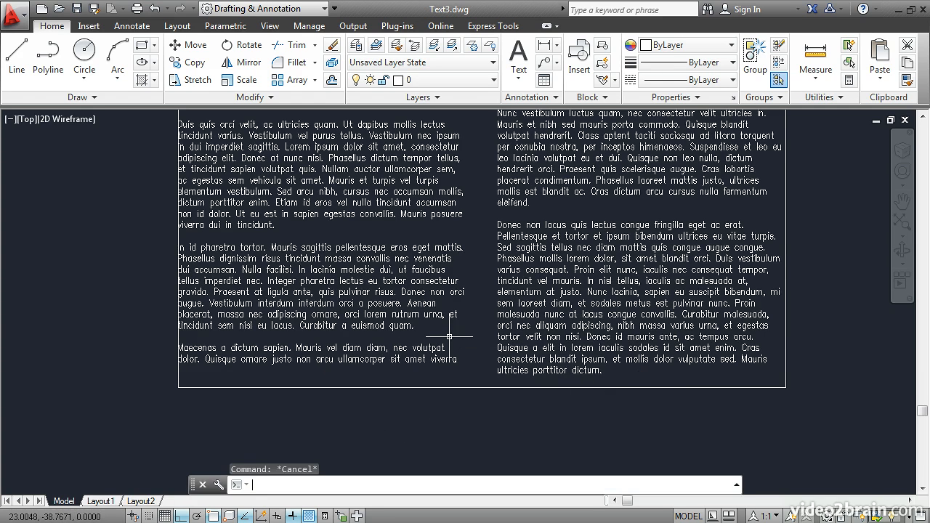
pyautogui.scroll(-3, 497, 179)
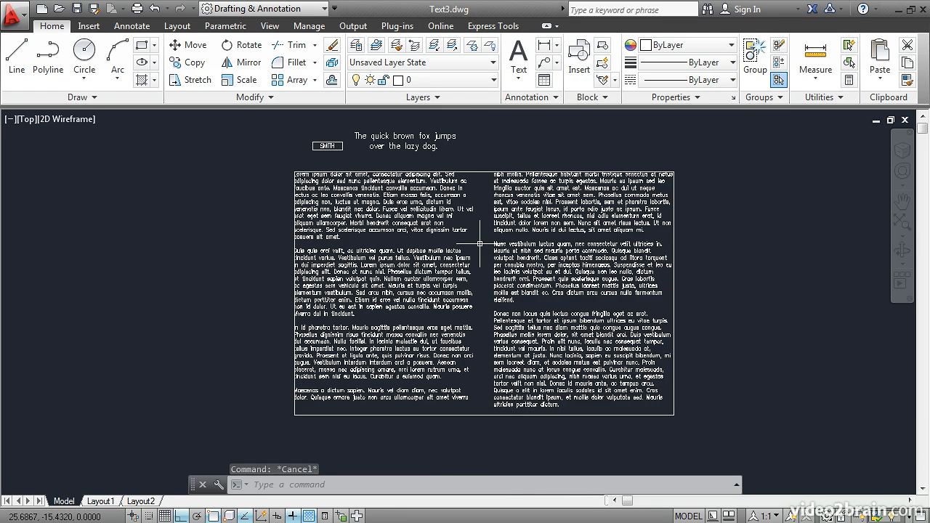
# - Open the multiline text for editing and colour the word "dignissim" in the first paragraph red
pyautogui.doubleClick(400, 231)
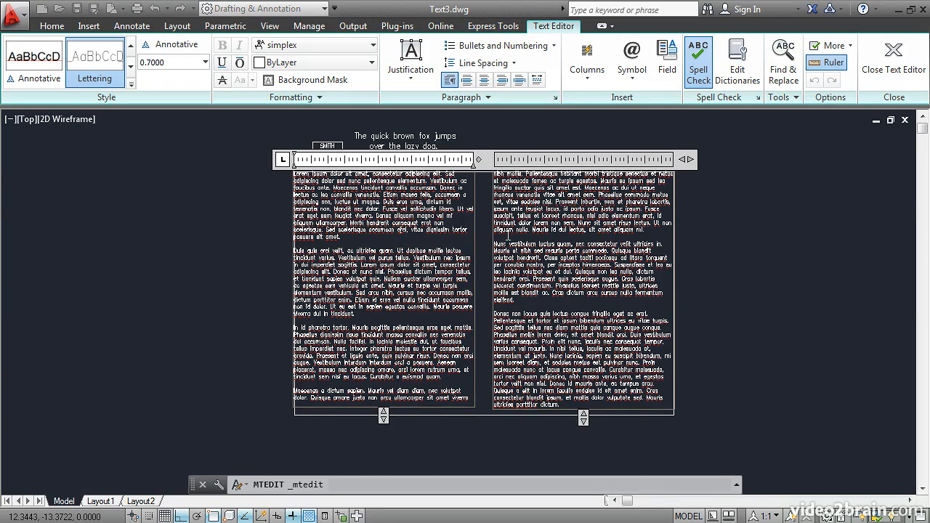
pyautogui.scroll(5, 508, 235)
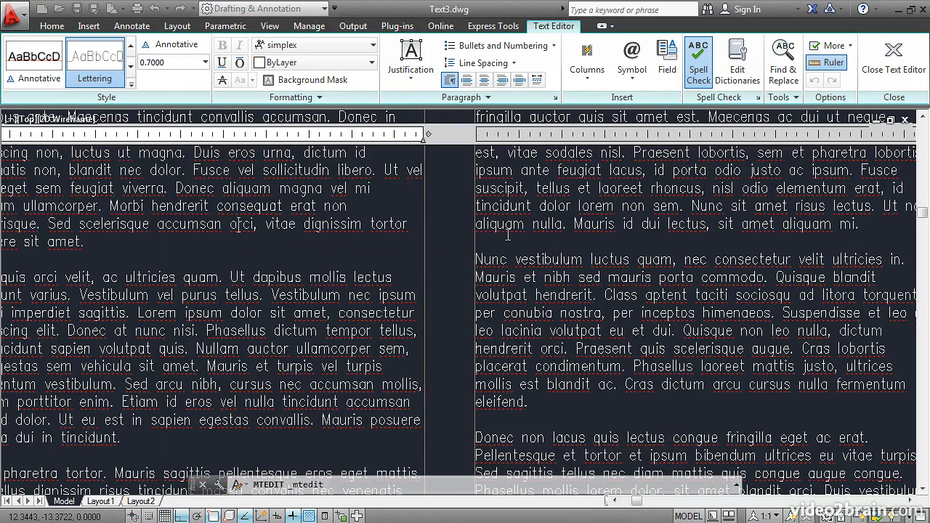
pyautogui.moveTo(306, 225); pyautogui.dragTo(361, 226)
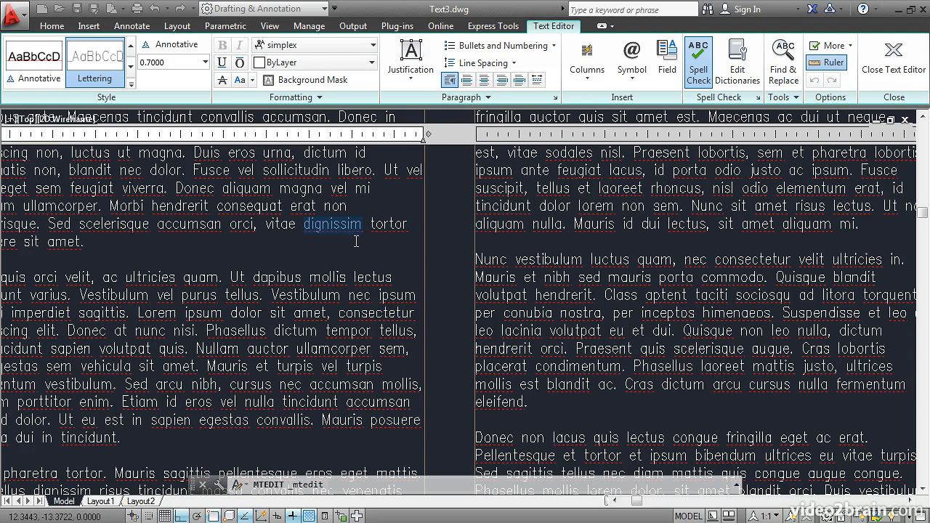
pyautogui.click(322, 67)
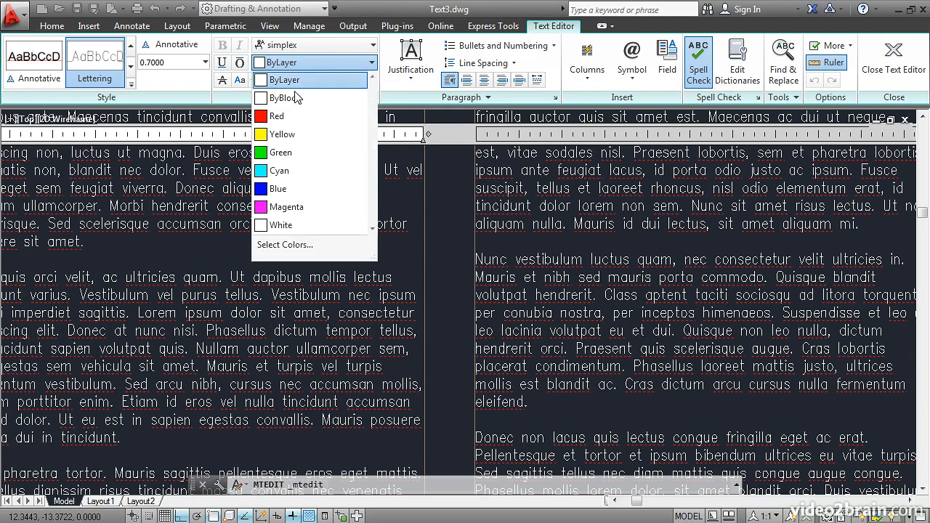
pyautogui.click(274, 118)
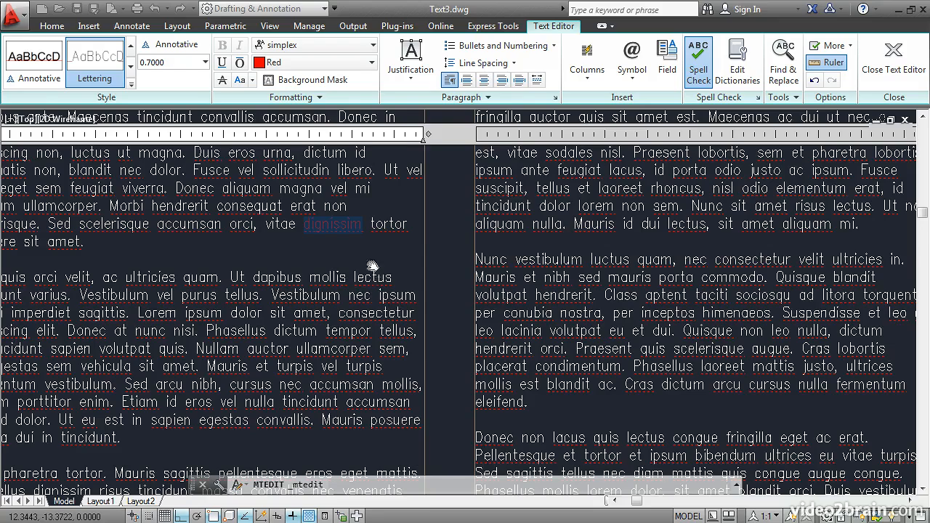
# - Turn all the paragraphs in both columns into a numbered list and close the text editor
pyautogui.scroll(-3, 371, 266)
pyautogui.scroll(-2, 393, 273)
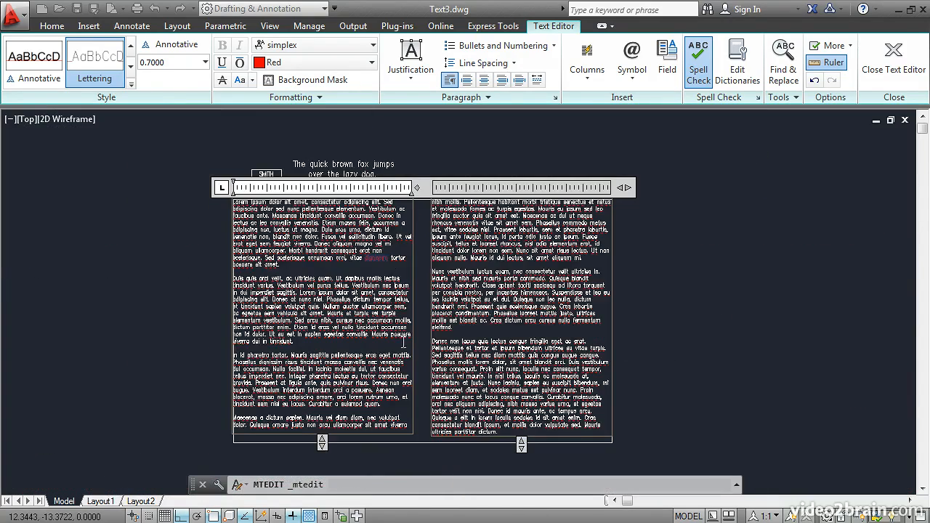
pyautogui.moveTo(507, 427); pyautogui.dragTo(257, 186)
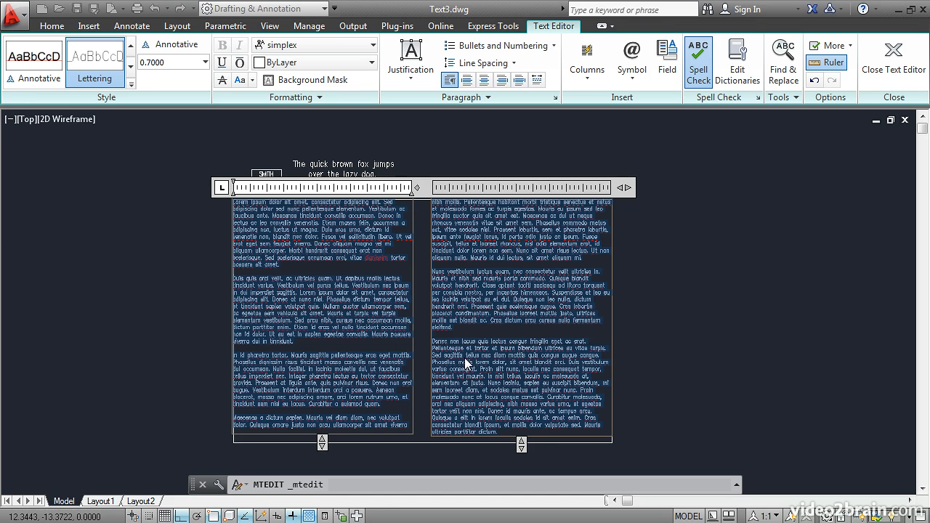
pyautogui.click(546, 48)
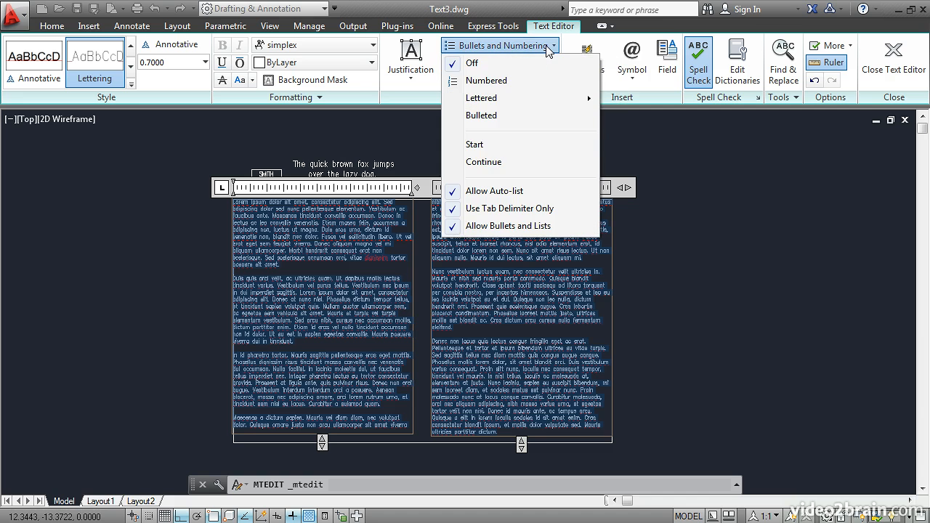
pyautogui.click(505, 81)
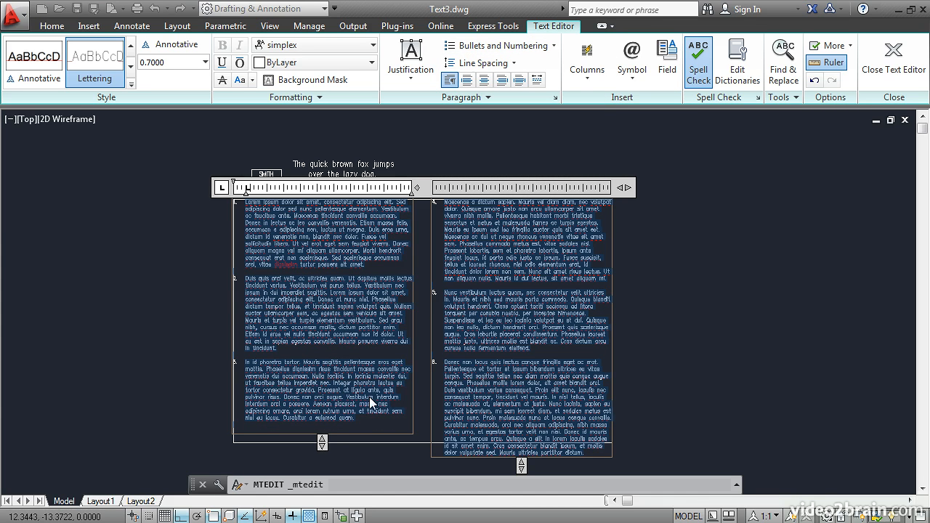
pyautogui.moveTo(361, 367); pyautogui.dragTo(393, 314, button='middle')
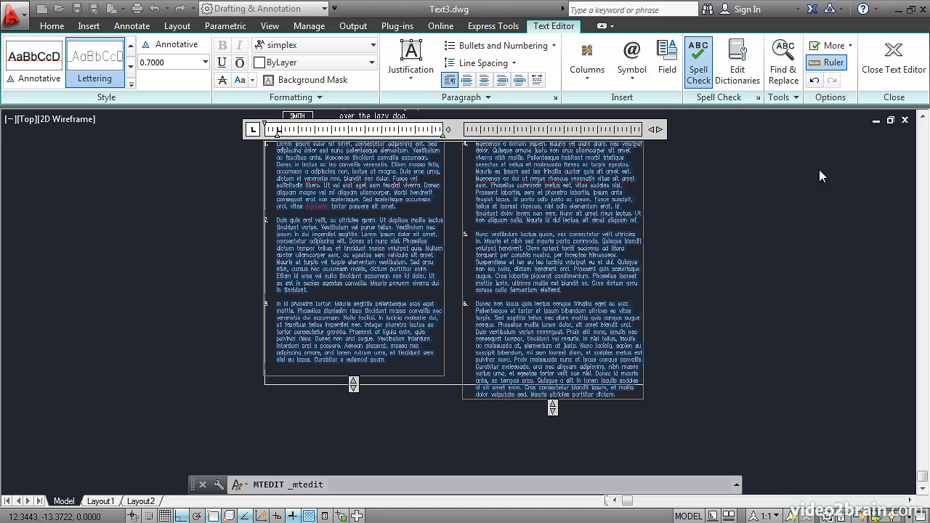
pyautogui.click(882, 71)
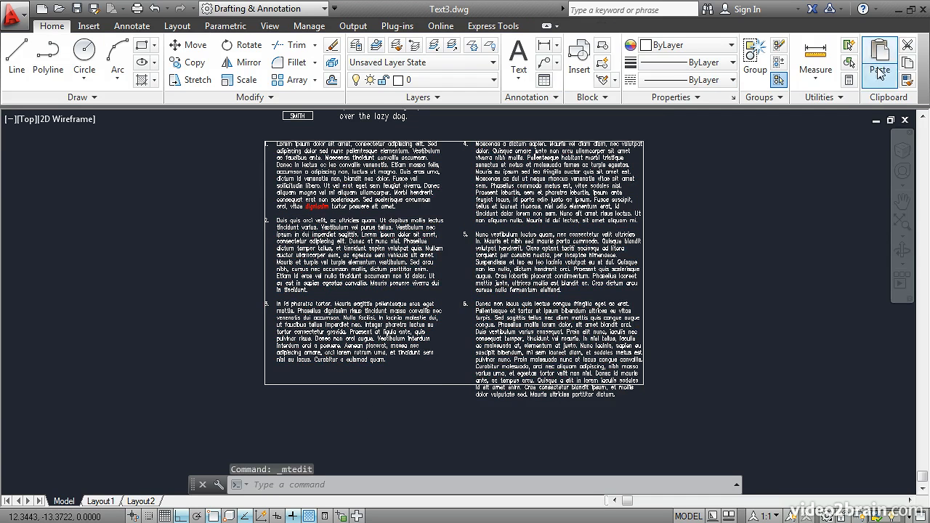
# - Stretch the text's column height down to the rectangle's lower edge and deselect the text
pyautogui.click(517, 304)
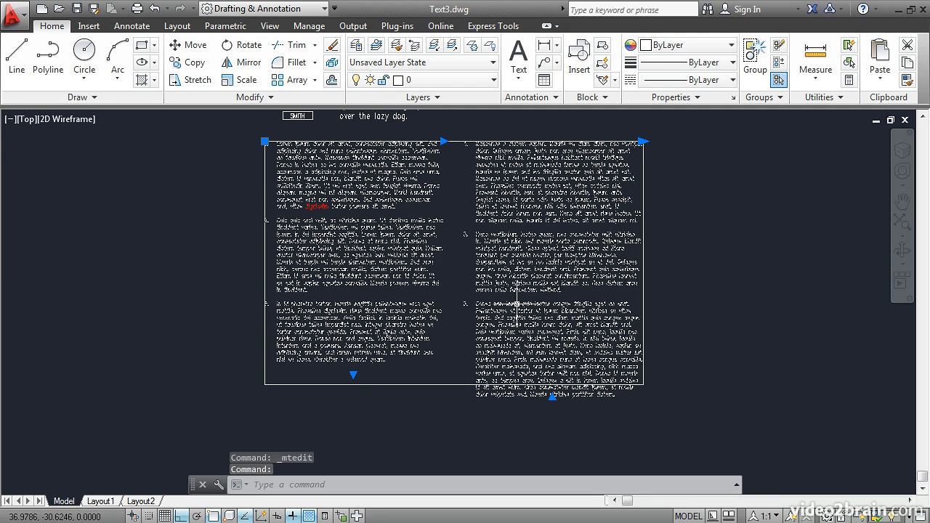
pyautogui.click(353, 375)
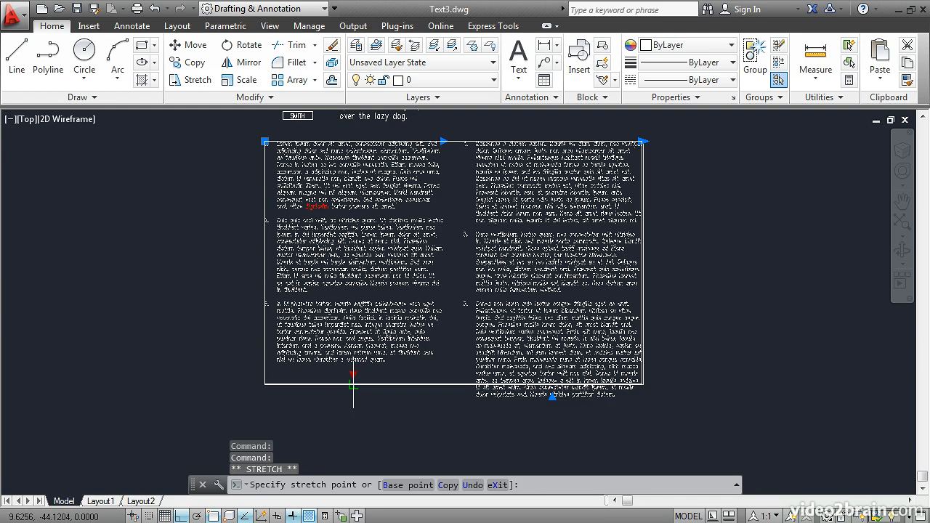
pyautogui.click(354, 384)
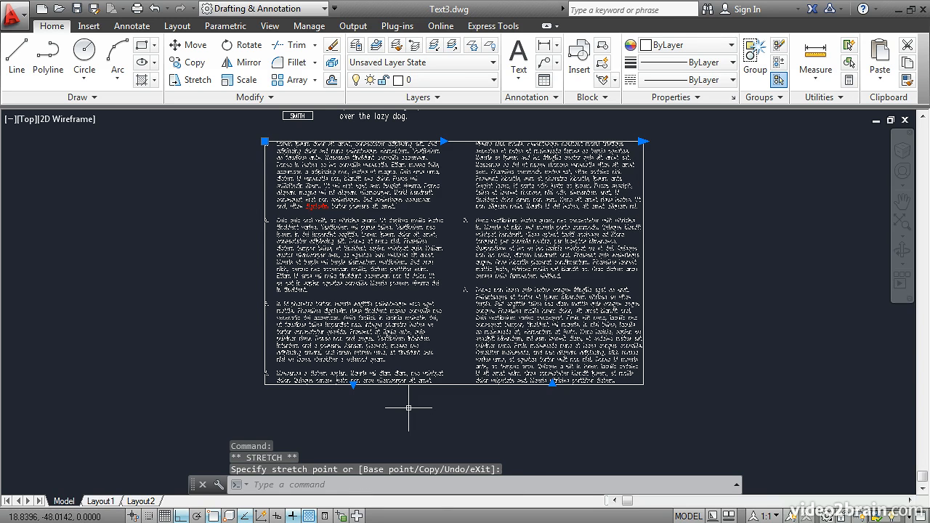
pyautogui.press('Escape')
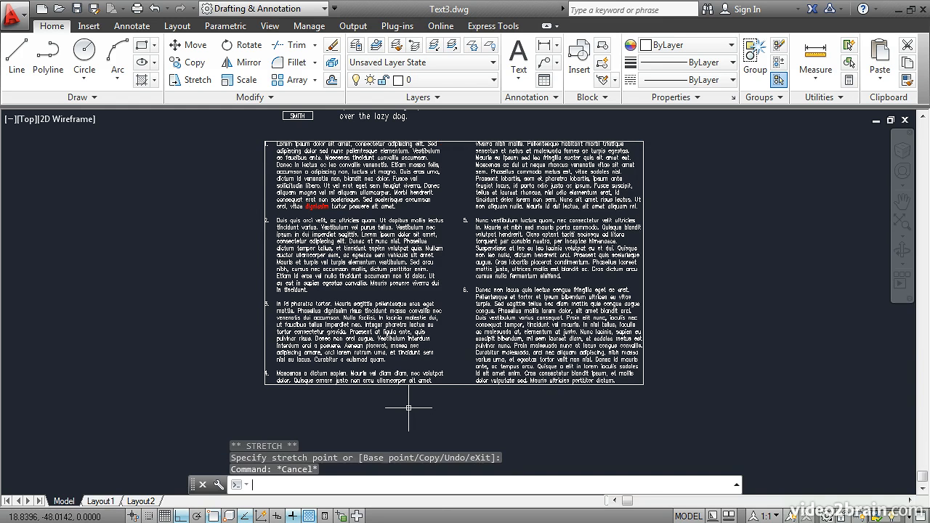